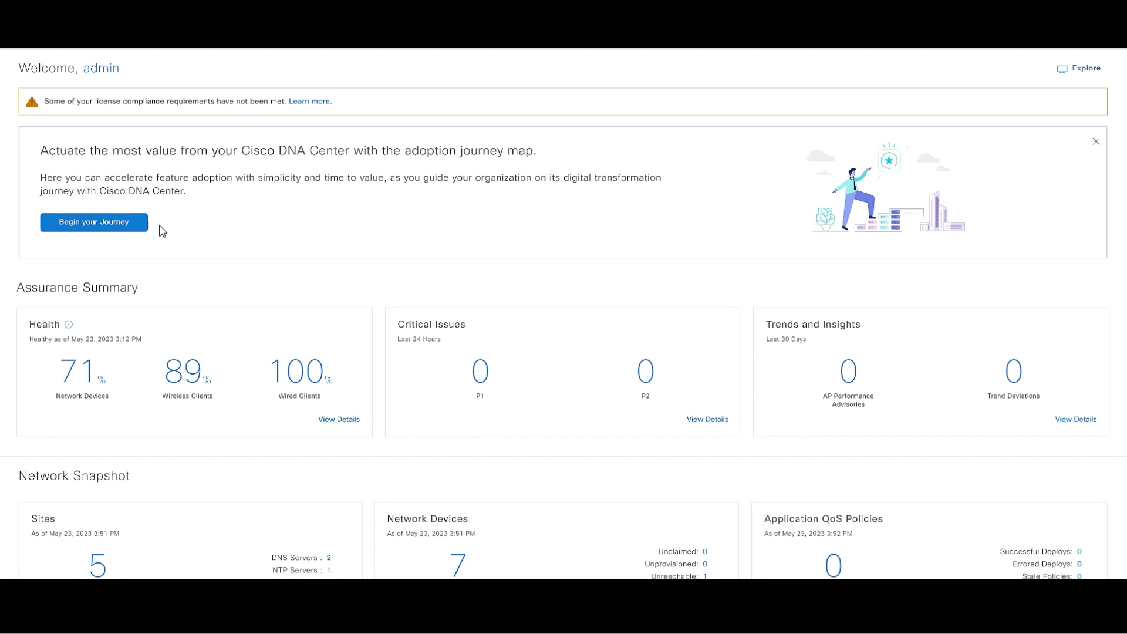
Begin the journey and choose Explore from the main menu to show the AIOps feature wheel.
{"action": "left_click", "coordinate": [98, 231]}
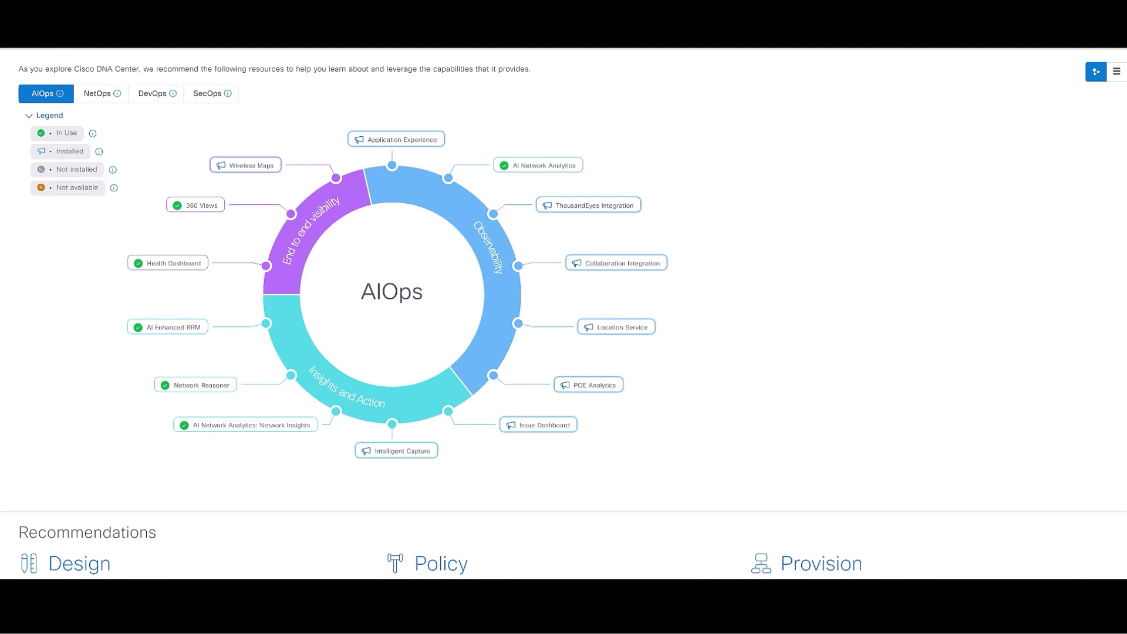
{"action": "left_click", "coordinate": [18, 32]}
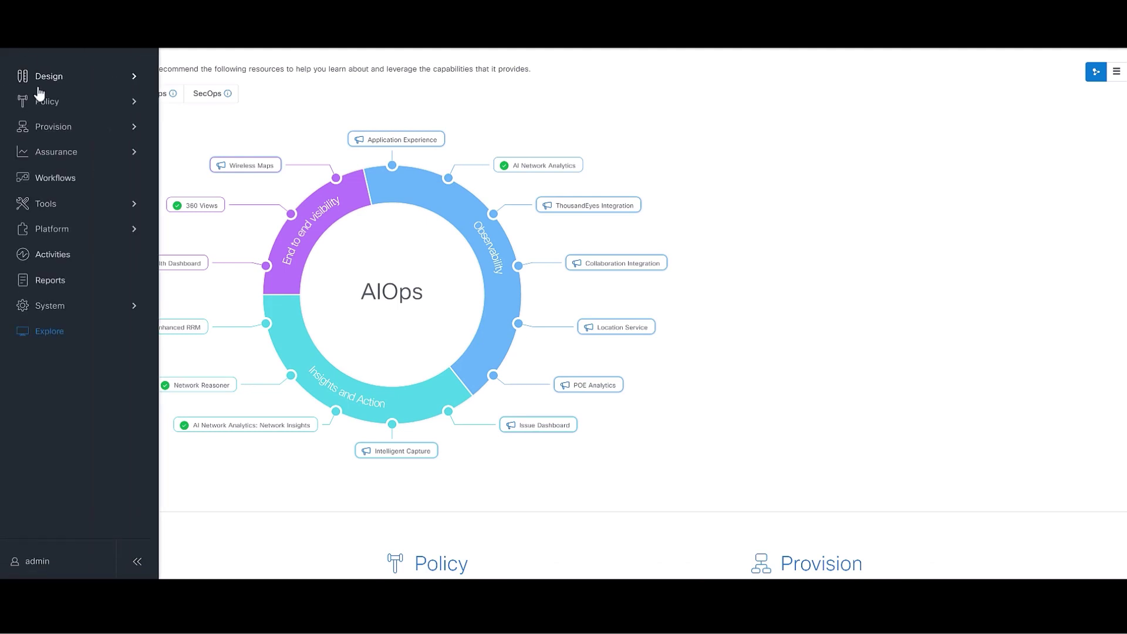
{"action": "left_click", "coordinate": [47, 336]}
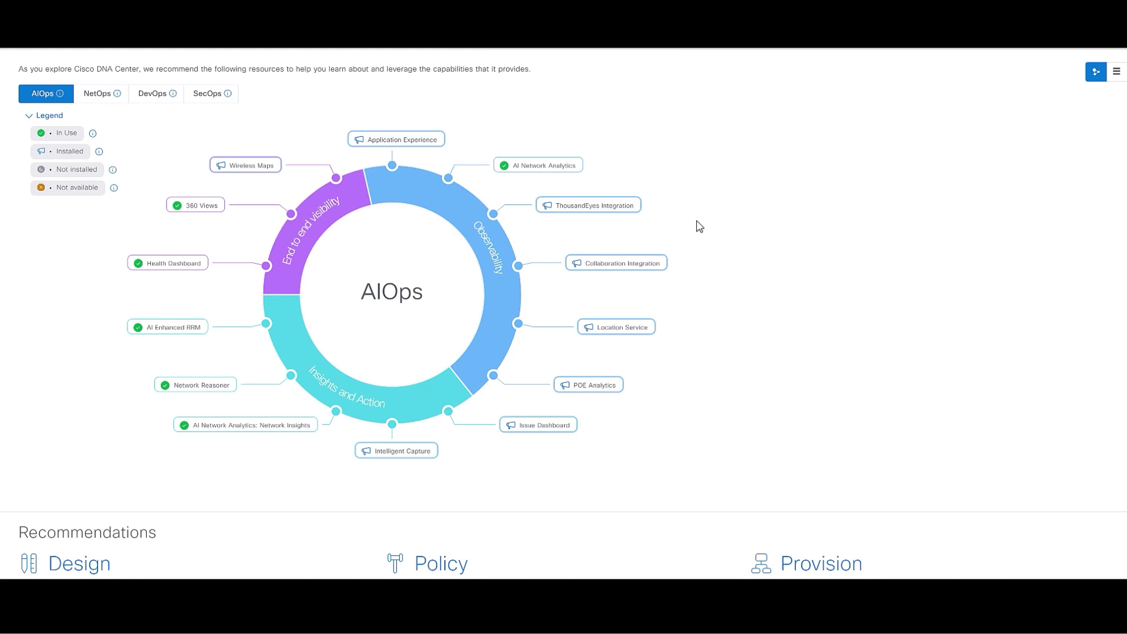
{"action": "mouse_move", "coordinate": [563, 427]}
{"action": "mouse_move", "coordinate": [593, 210]}
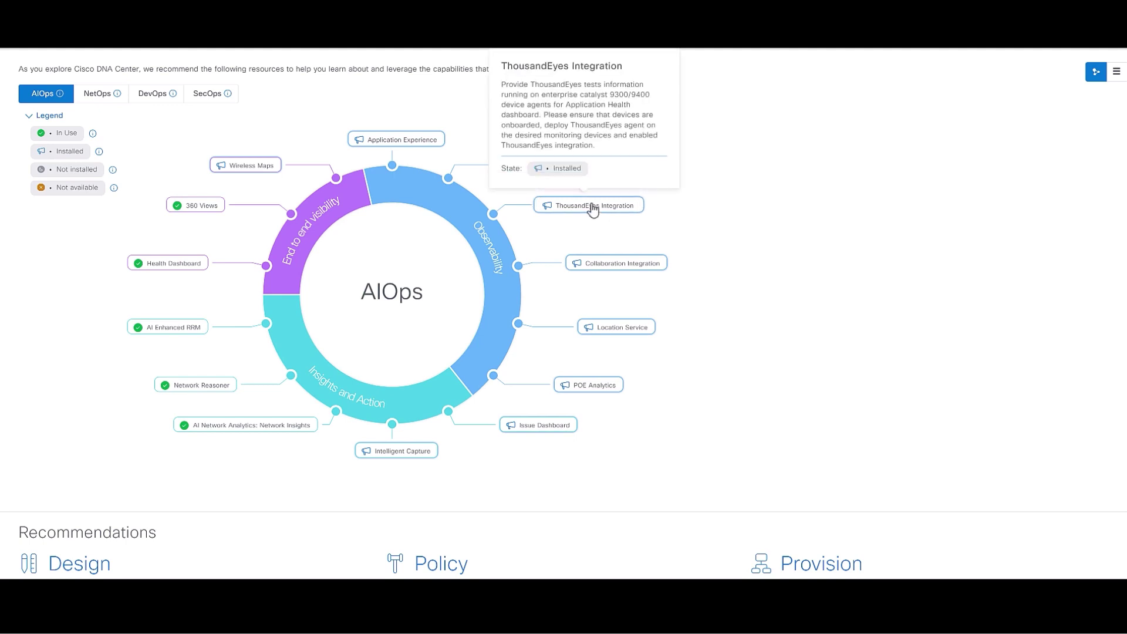
{"action": "left_click", "coordinate": [593, 210]}
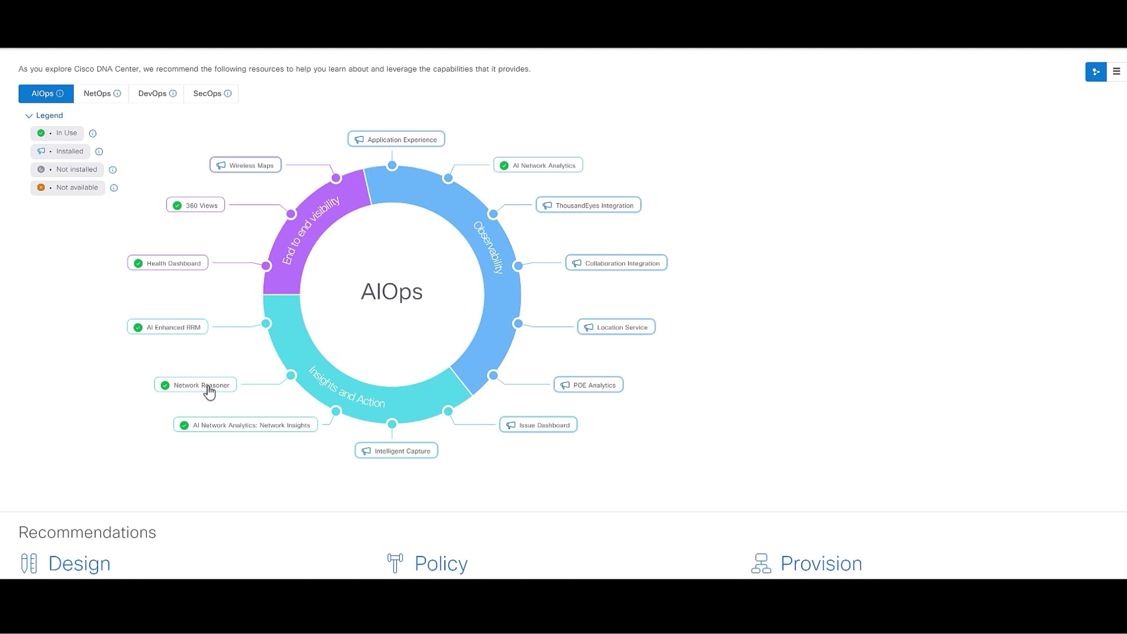
Review Network Reasoner, 360 Views and POE Analytics, then bring up the NetOps feature wheel.
{"action": "mouse_move", "coordinate": [184, 388]}
{"action": "mouse_move", "coordinate": [211, 206]}
{"action": "mouse_move", "coordinate": [611, 389]}
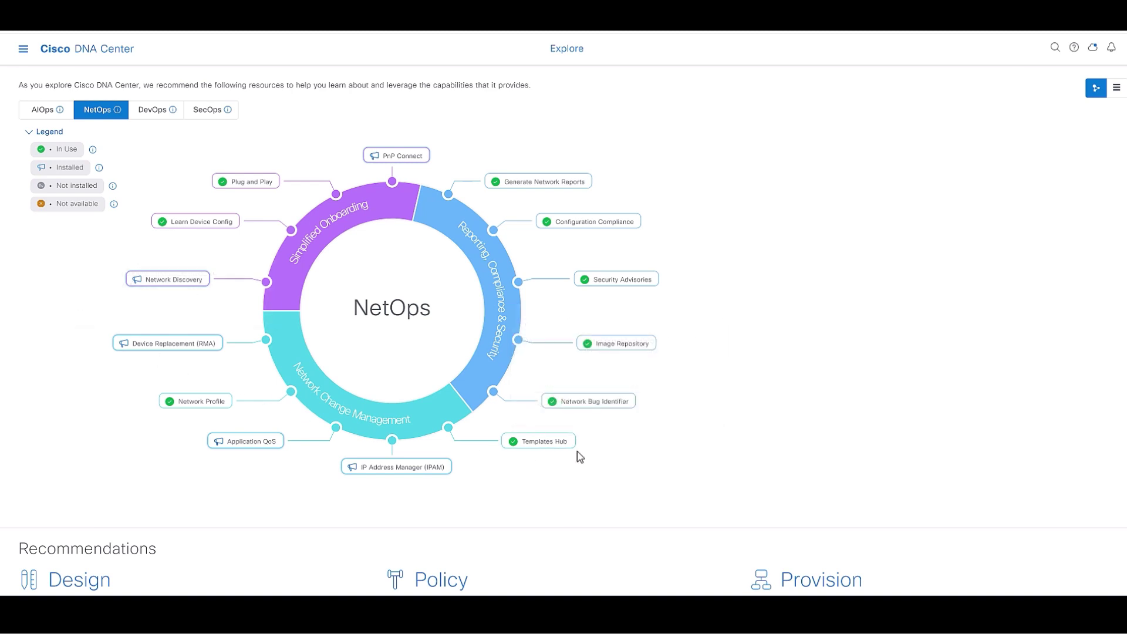
Show the DevOps wheel linking Terraform, Ansible Collections, Python SDK and APIs.
{"action": "mouse_move", "coordinate": [590, 444]}
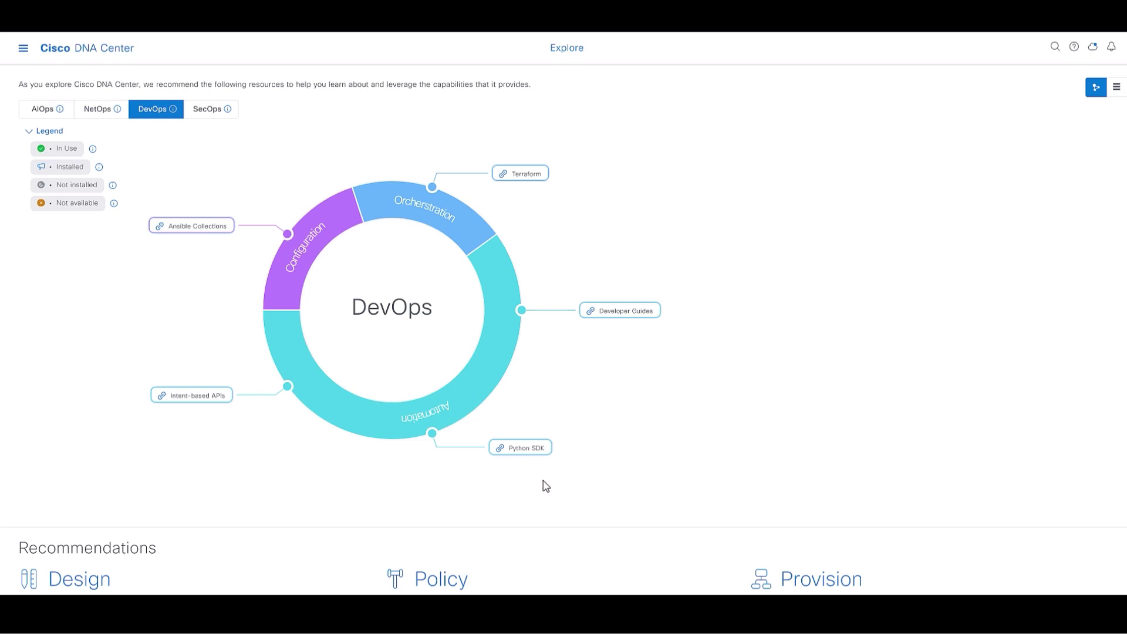
Follow the Python SDK node on the DevOps wheel to the dnacentersdk User Guide.
{"action": "mouse_move", "coordinate": [523, 458]}
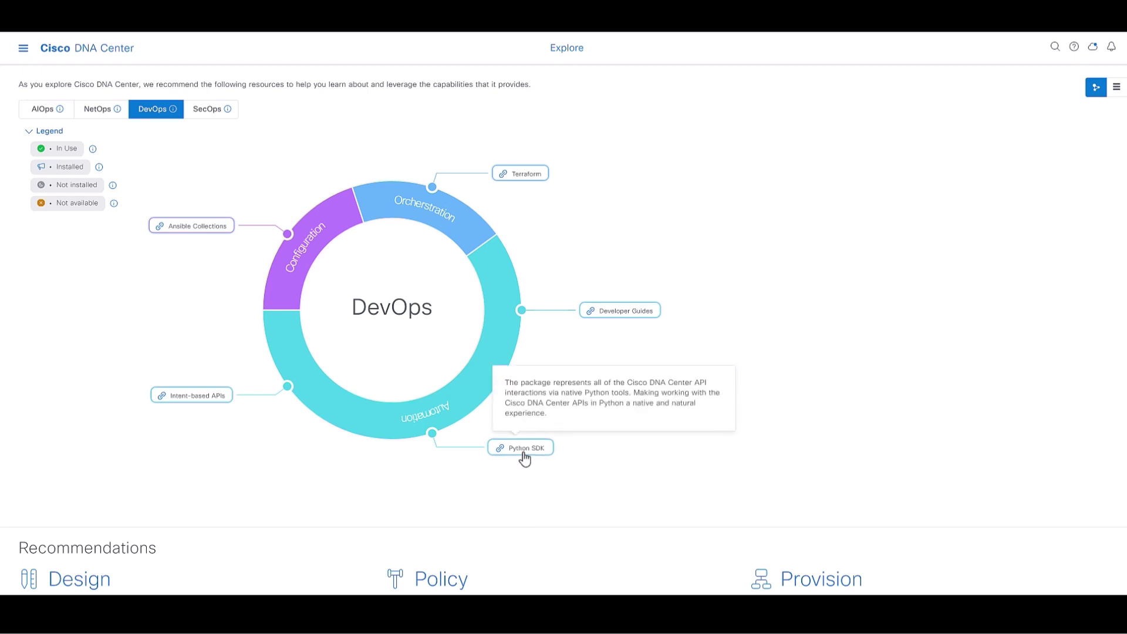
{"action": "left_click", "coordinate": [524, 454]}
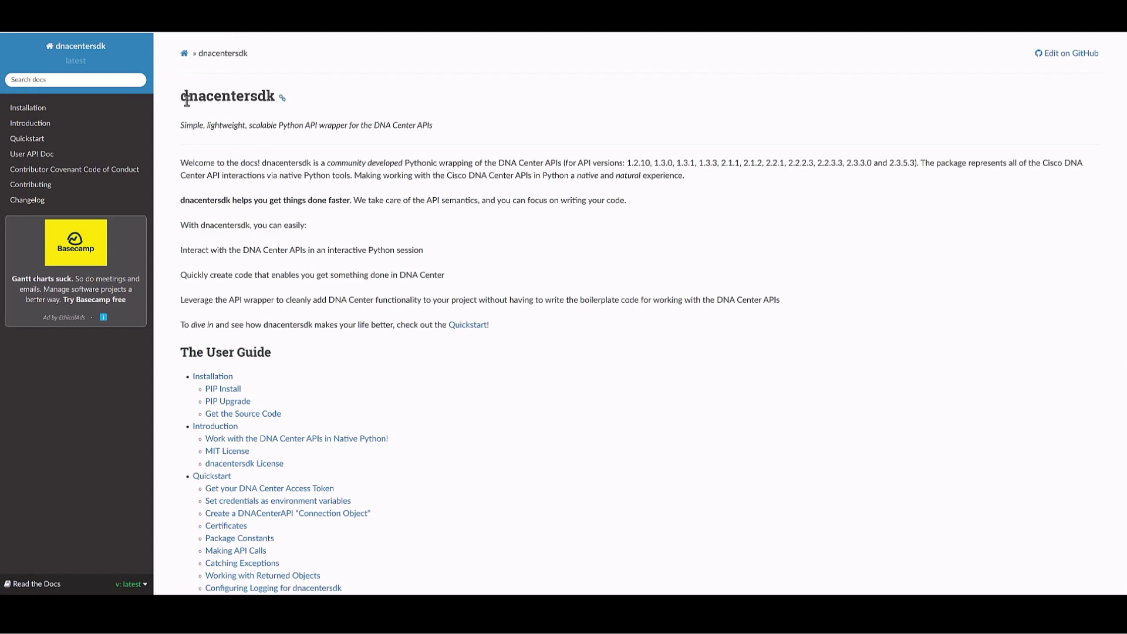
Skim the dnacentersdk docs page, then return to the DevOps wheel in Cisco DNA Center.
{"action": "scroll", "coordinate": [340, 188], "scroll_direction": "down", "scroll_amount": 4}
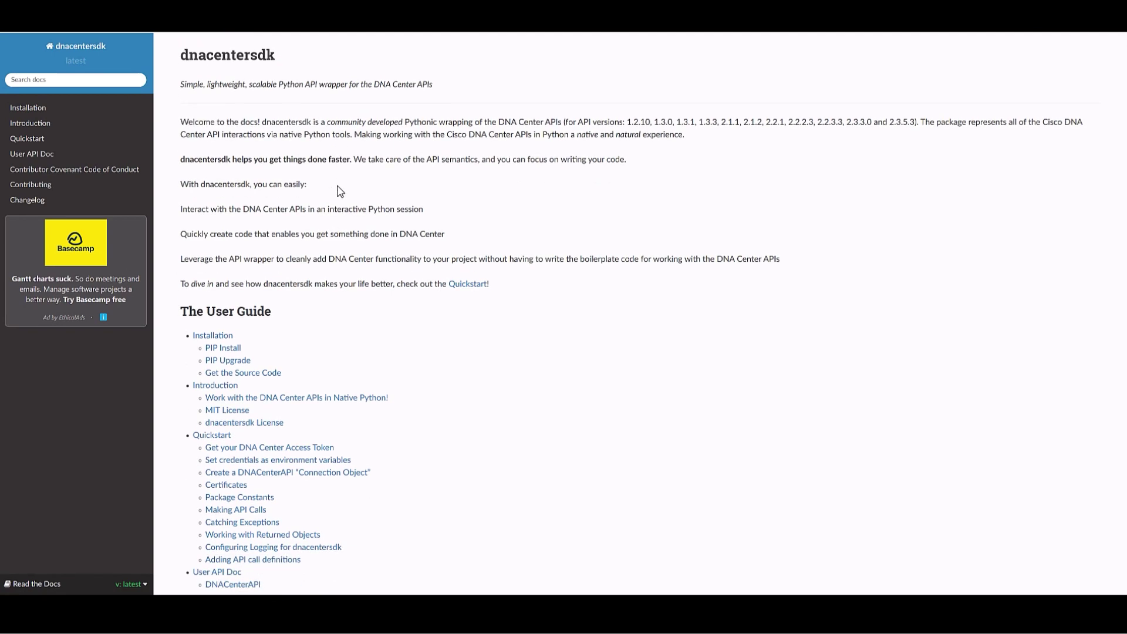
{"action": "scroll", "coordinate": [494, 186], "scroll_direction": "up", "scroll_amount": 4}
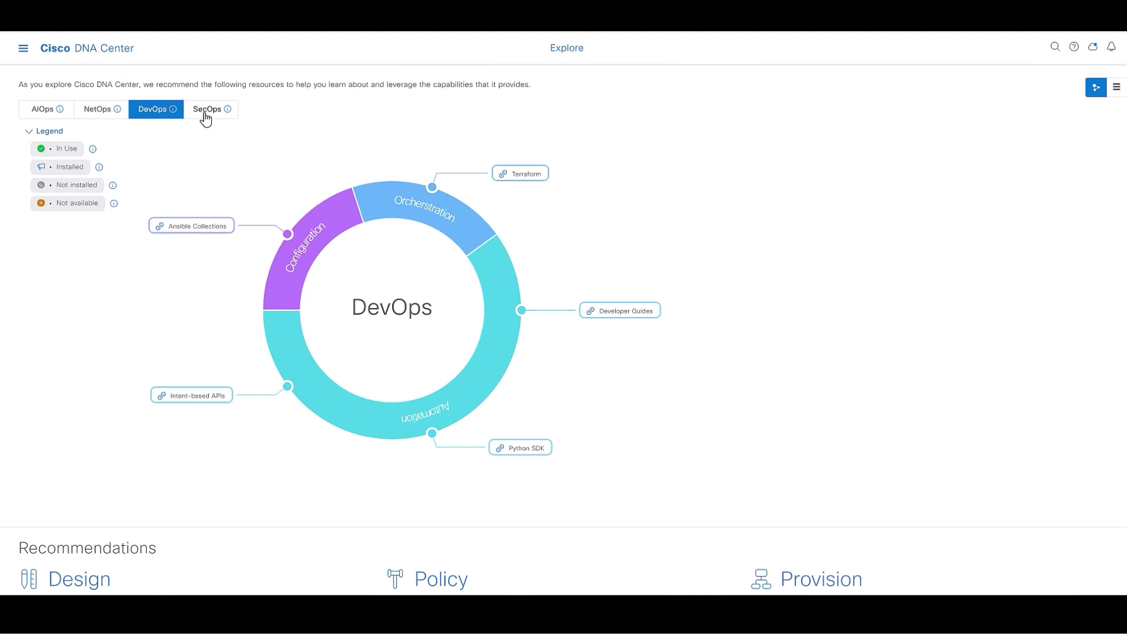
Pick SecOps, hide the map, and open Provision > Zero-Trust Overview for the SD-Access welcome page.
{"action": "left_click", "coordinate": [205, 112]}
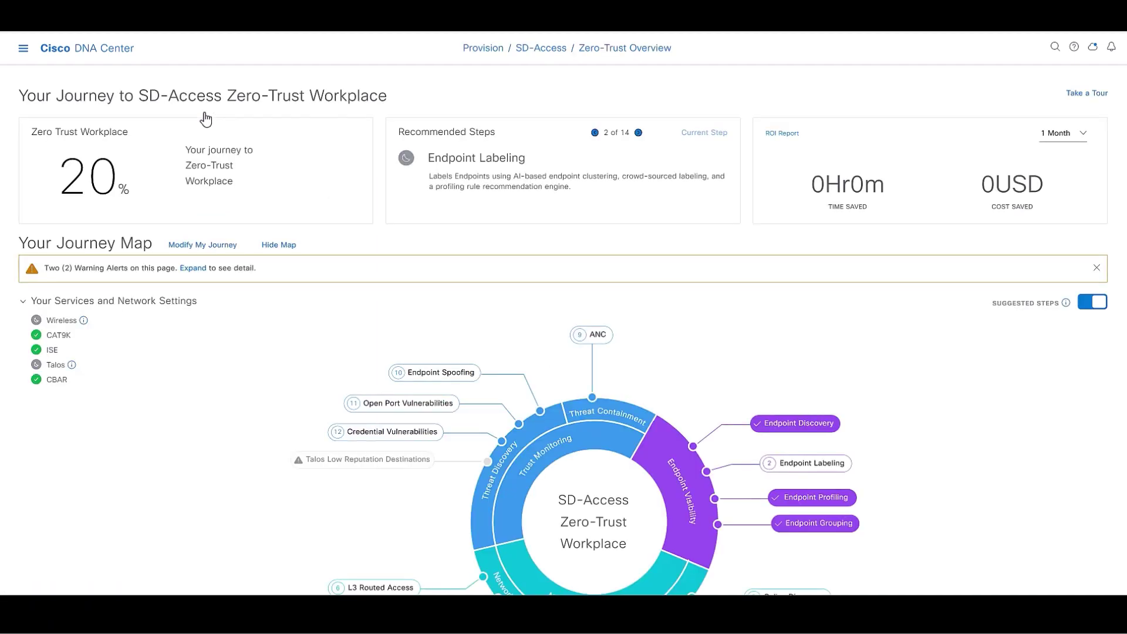
{"action": "left_click", "coordinate": [213, 245]}
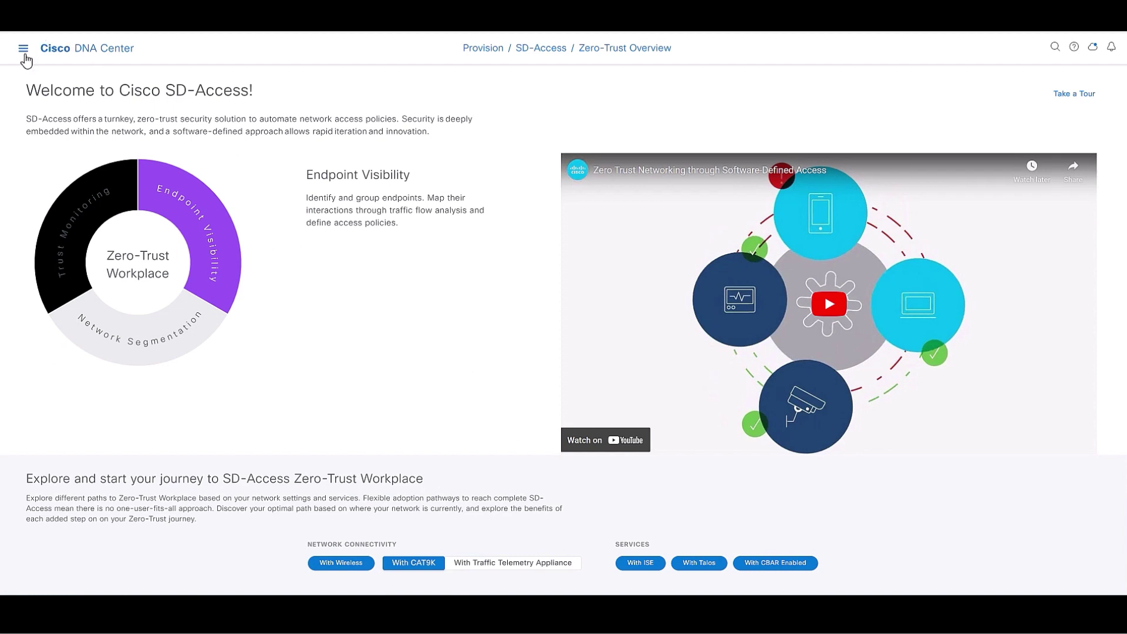
{"action": "left_click", "coordinate": [24, 54]}
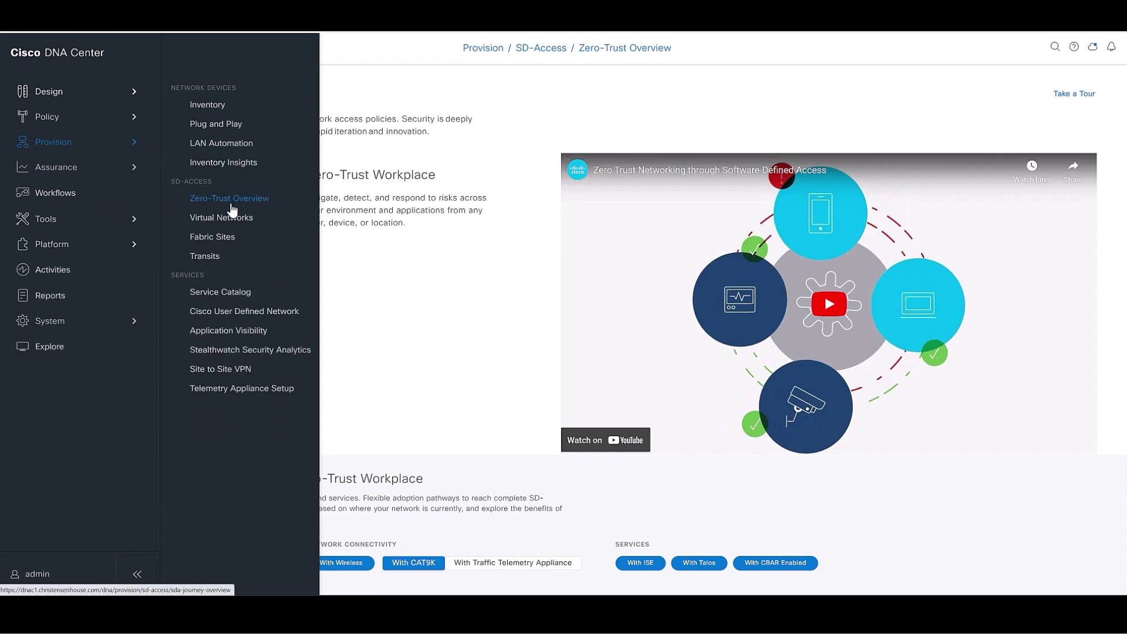
{"action": "left_click", "coordinate": [497, 228]}
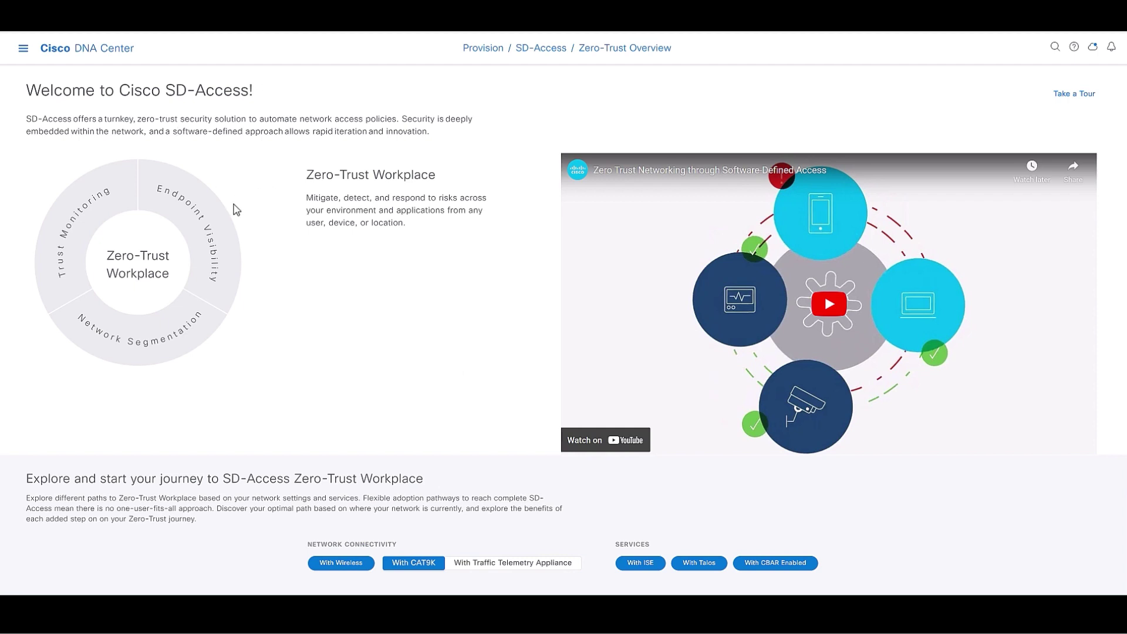
{"action": "mouse_move", "coordinate": [188, 328]}
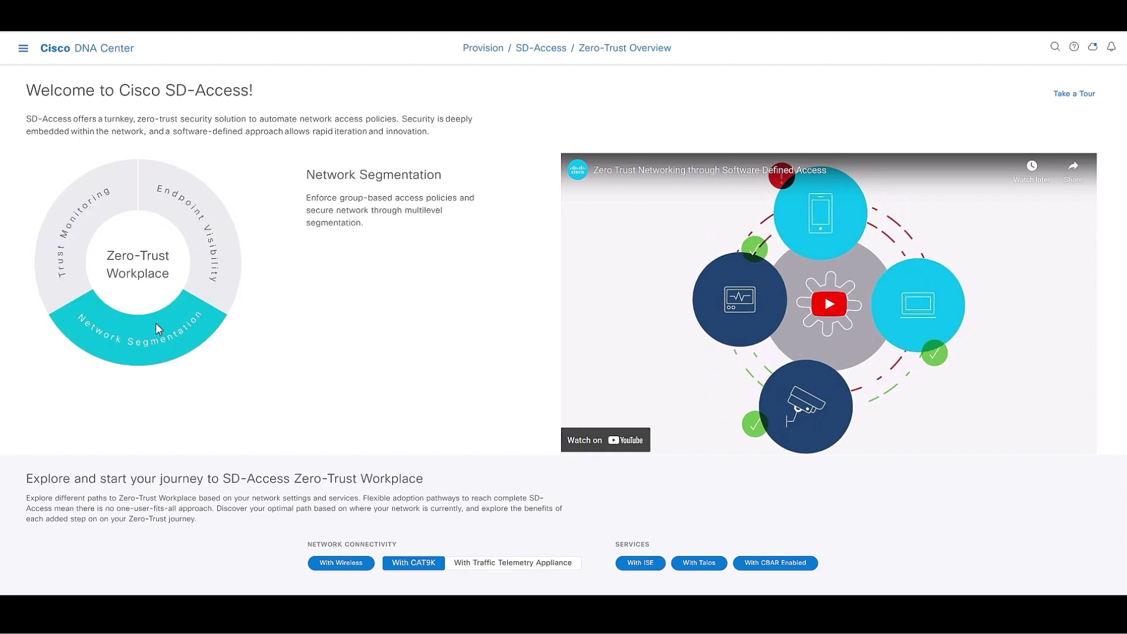
{"action": "mouse_move", "coordinate": [232, 229]}
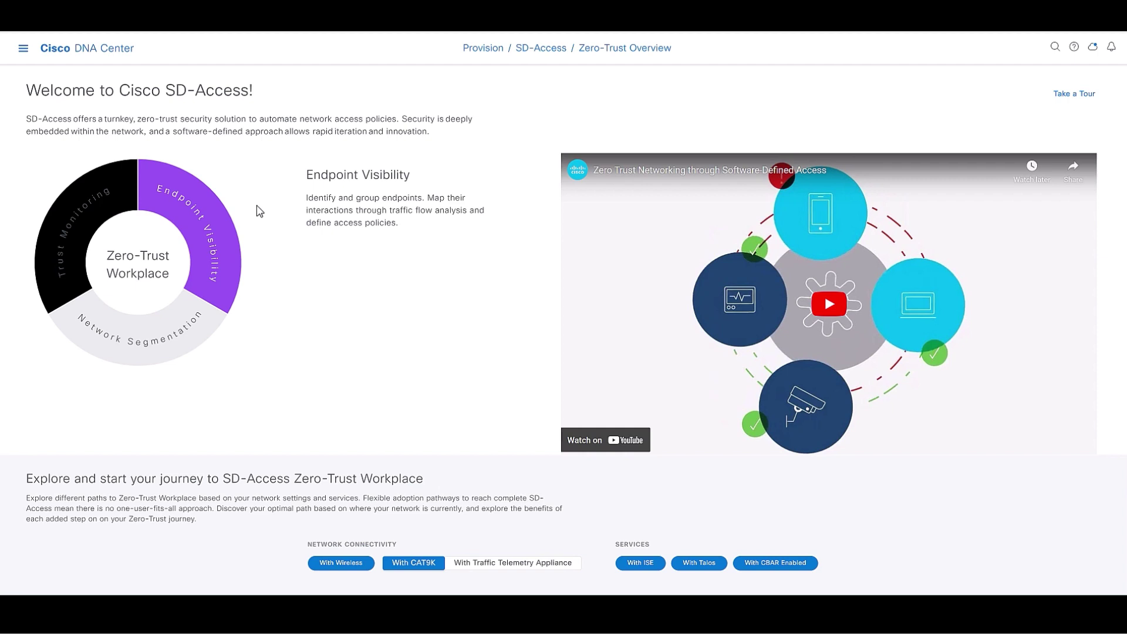
{"action": "left_click", "coordinate": [207, 335]}
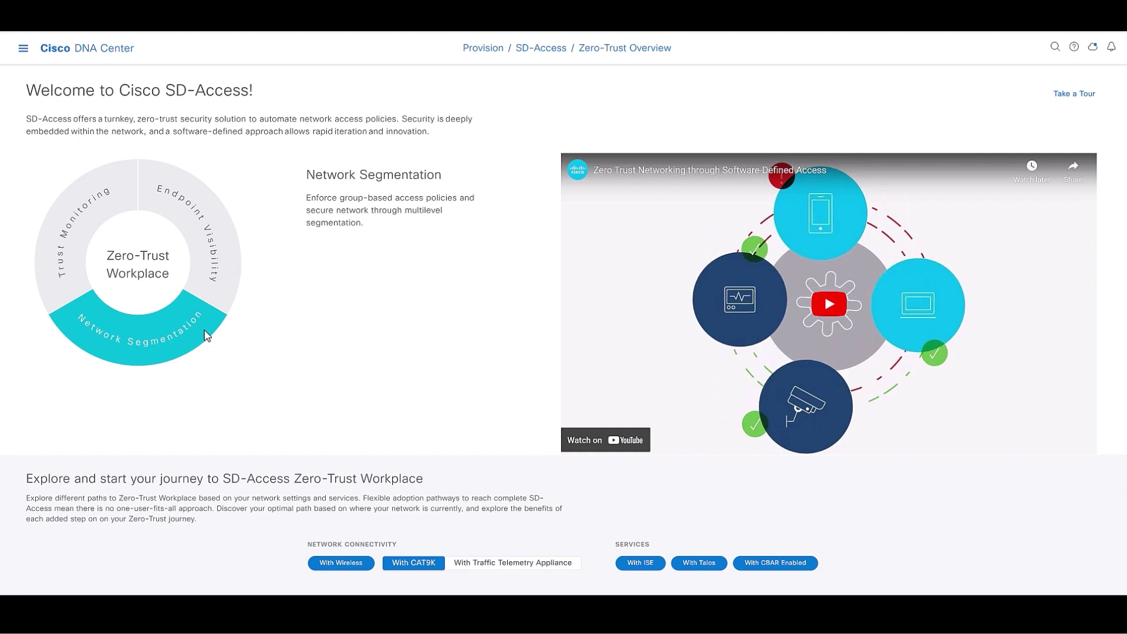
{"action": "left_click", "coordinate": [72, 268]}
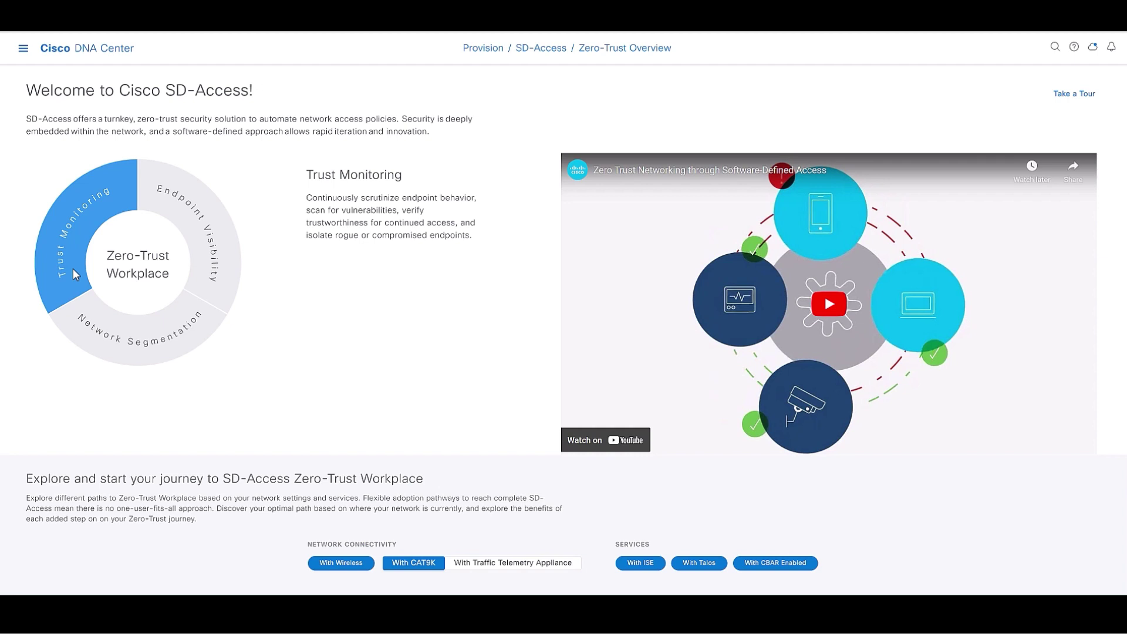
{"action": "mouse_move", "coordinate": [58, 320]}
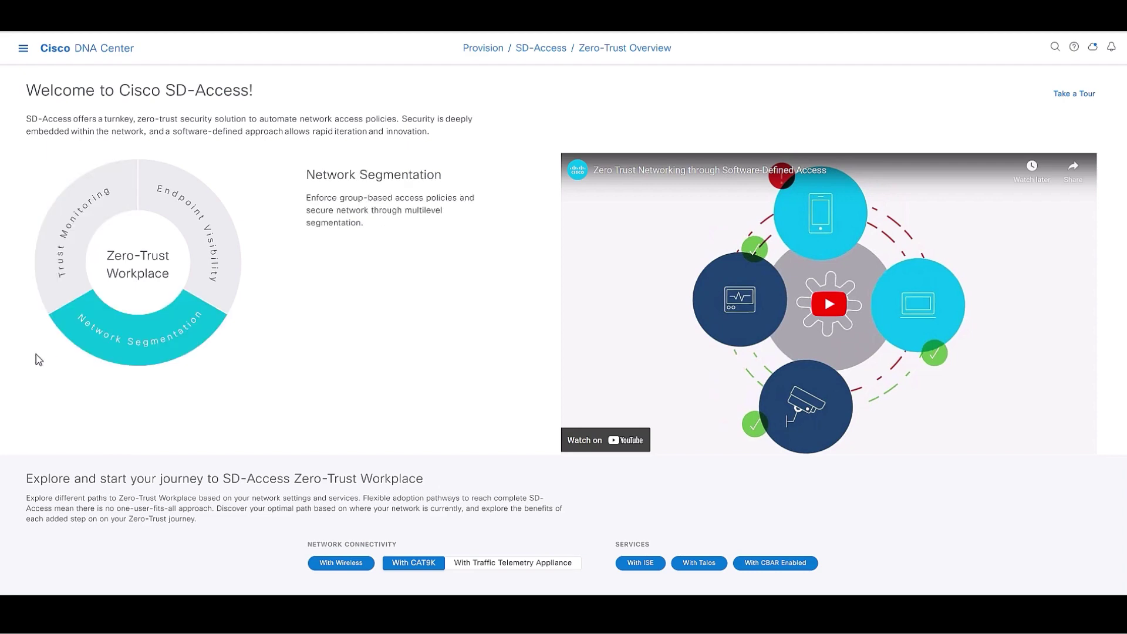
{"action": "scroll", "coordinate": [38, 359], "scroll_direction": "down", "scroll_amount": 6}
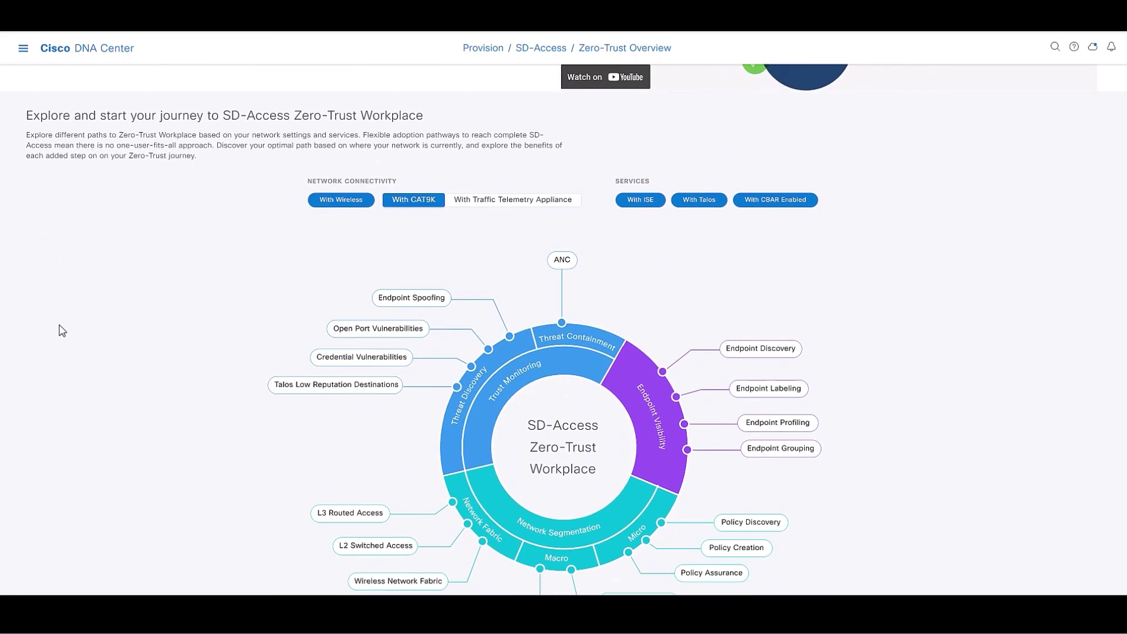
{"action": "scroll", "coordinate": [62, 331], "scroll_direction": "down", "scroll_amount": 1}
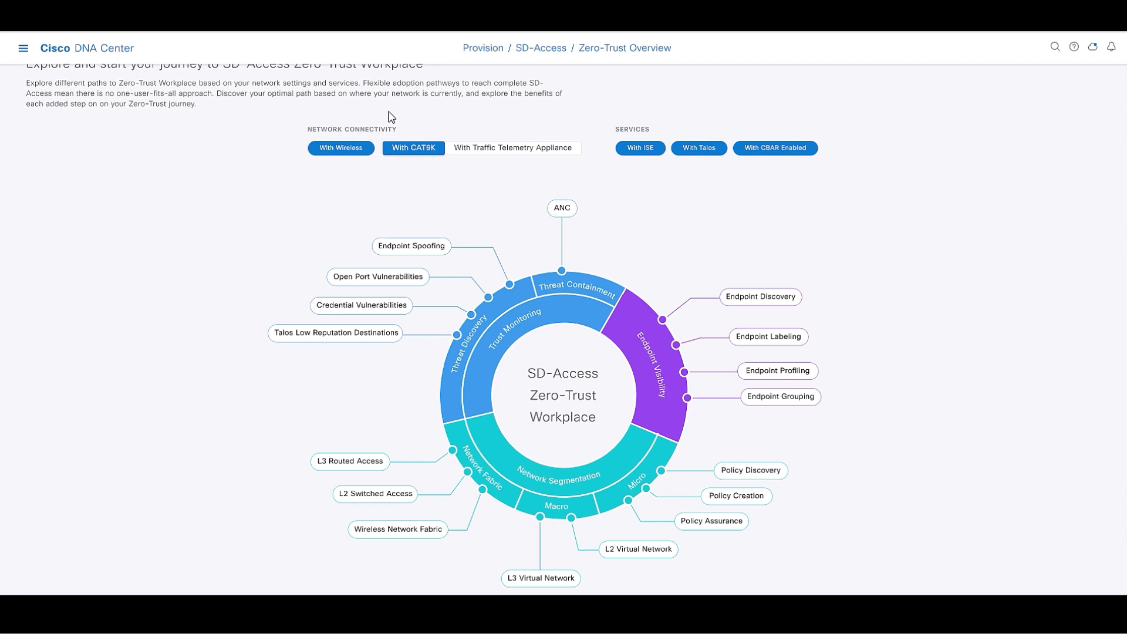
{"action": "left_click", "coordinate": [347, 152]}
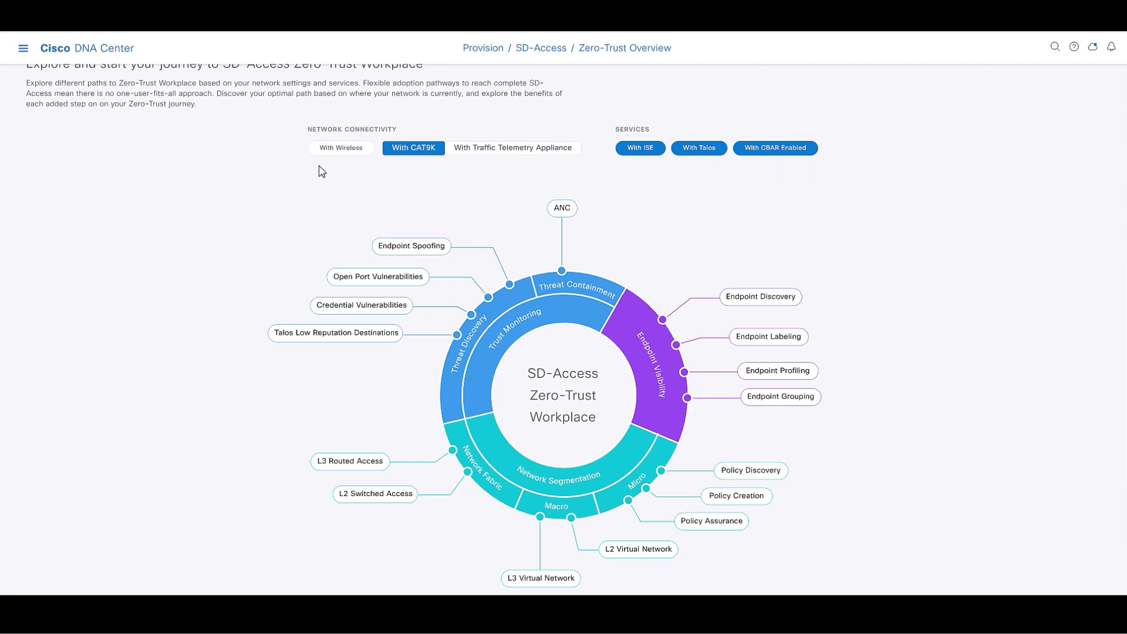
{"action": "left_click", "coordinate": [355, 151]}
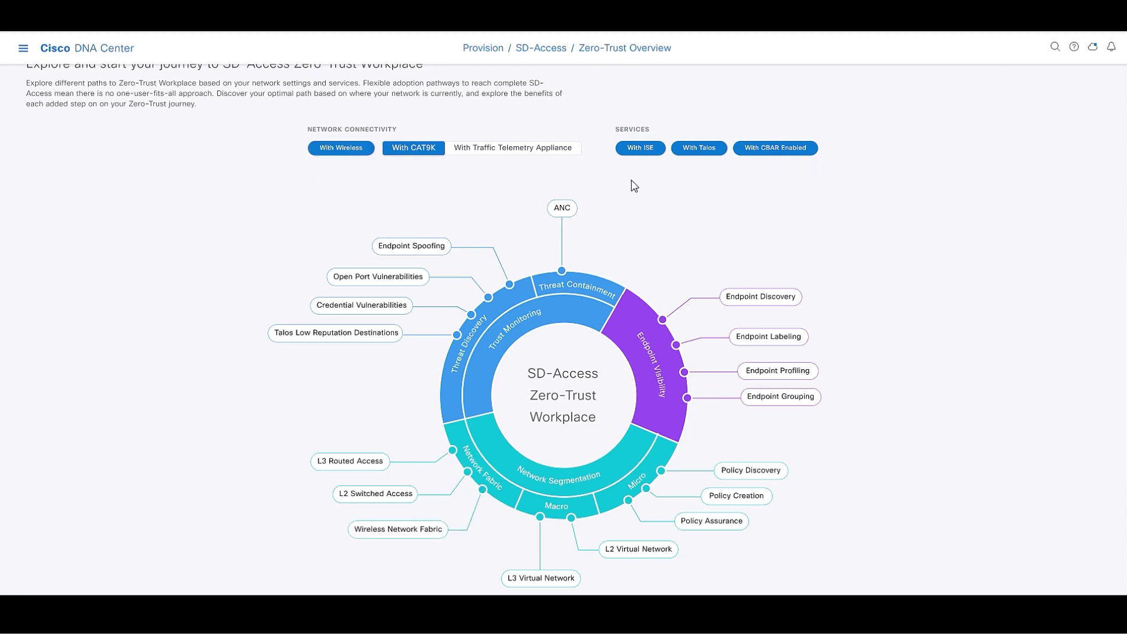
{"action": "left_click", "coordinate": [649, 151]}
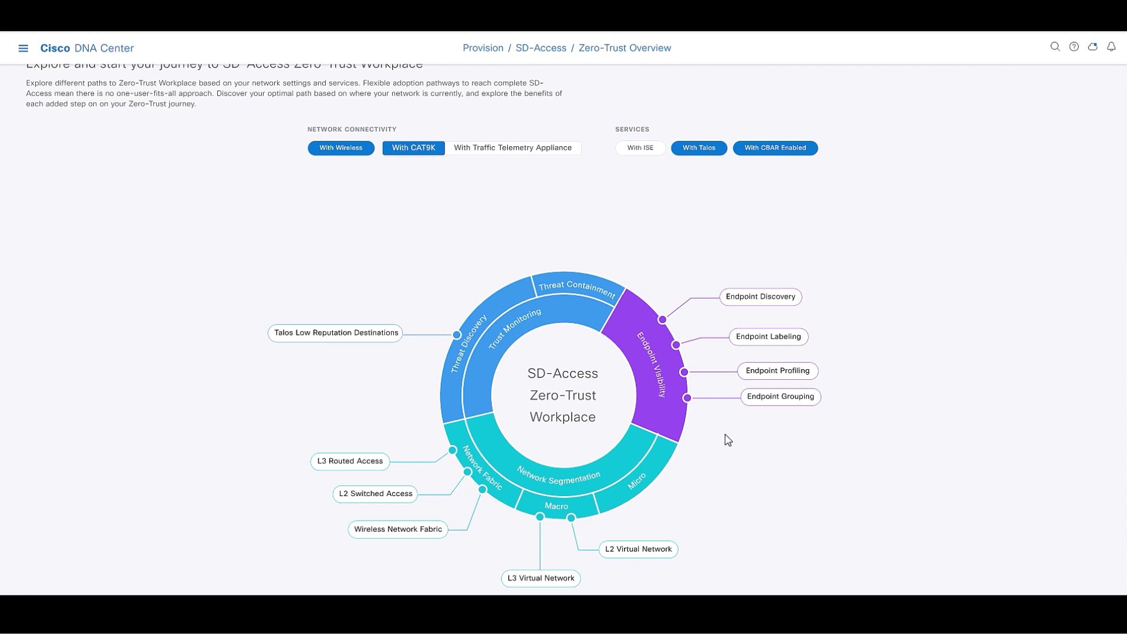
{"action": "left_click", "coordinate": [653, 156]}
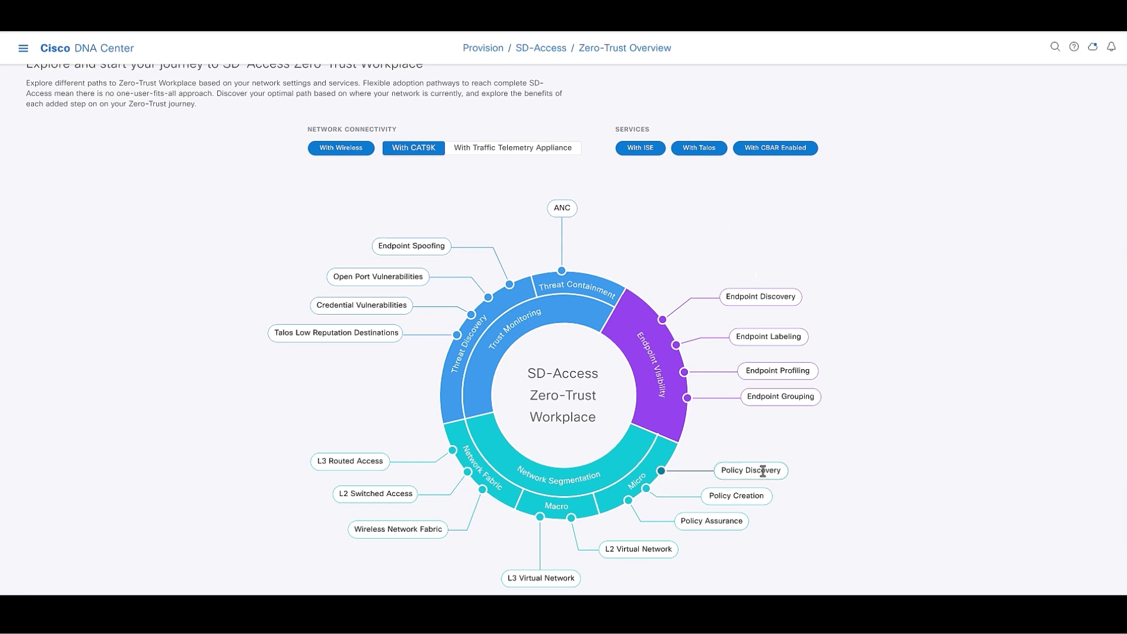
Scroll below the wheel to the 'I'm Done Exploring and Ready to Start My Journey' section.
{"action": "mouse_move", "coordinate": [762, 473]}
{"action": "mouse_move", "coordinate": [739, 498]}
{"action": "mouse_move", "coordinate": [776, 296]}
{"action": "scroll", "coordinate": [925, 298], "scroll_direction": "down", "scroll_amount": 1}
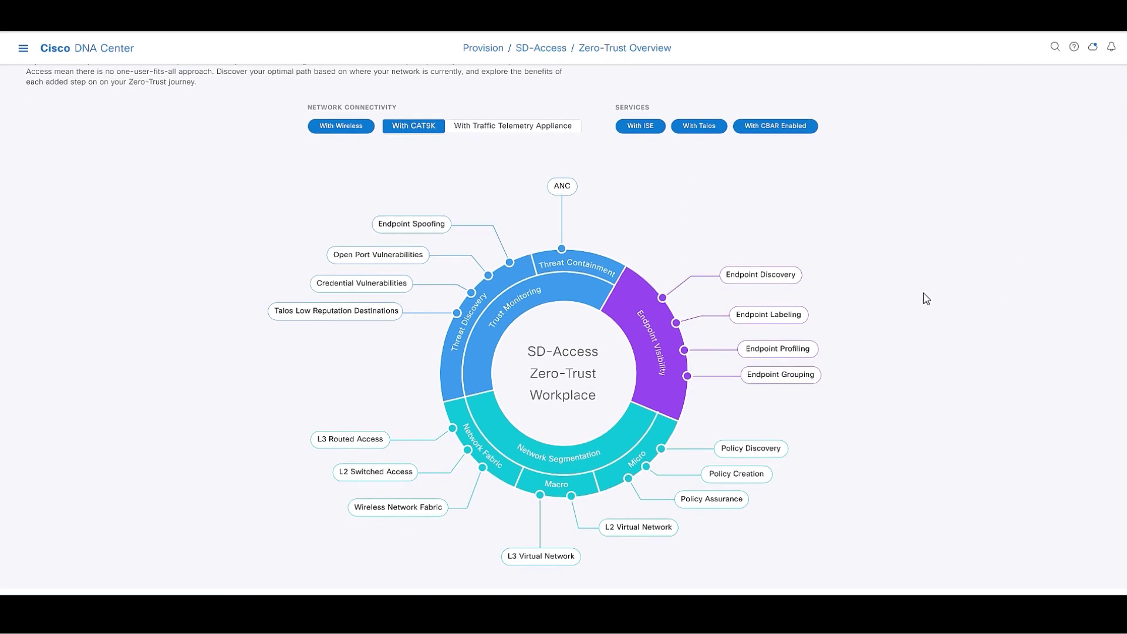
{"action": "scroll", "coordinate": [883, 292], "scroll_direction": "down", "scroll_amount": 1}
{"action": "scroll", "coordinate": [885, 292], "scroll_direction": "down", "scroll_amount": 2}
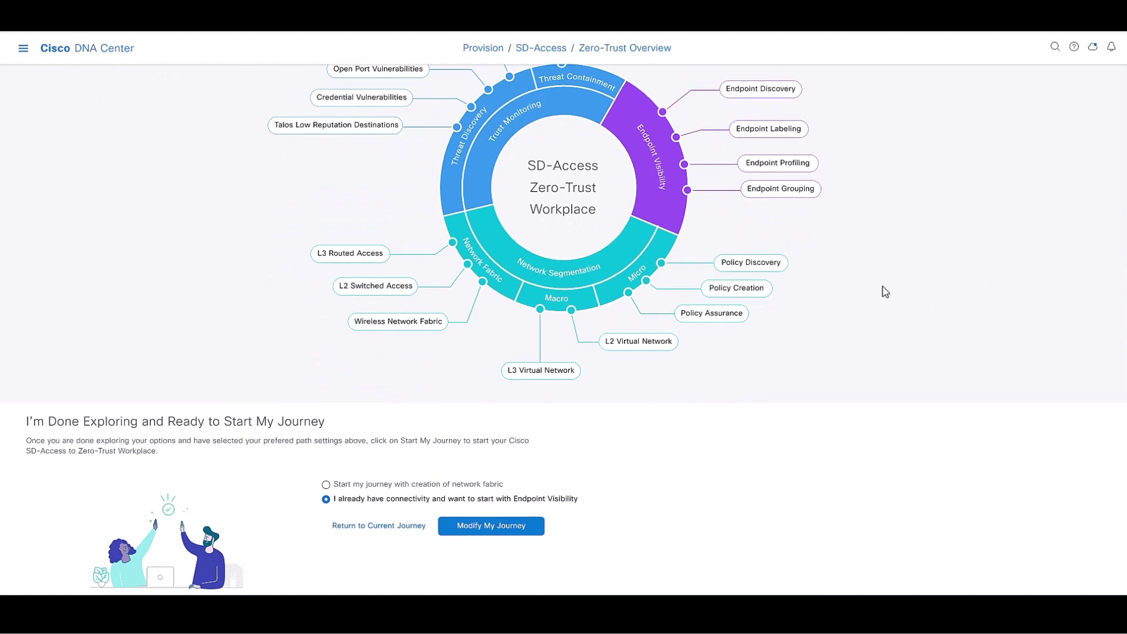
{"action": "scroll", "coordinate": [885, 291], "scroll_direction": "down", "scroll_amount": 1}
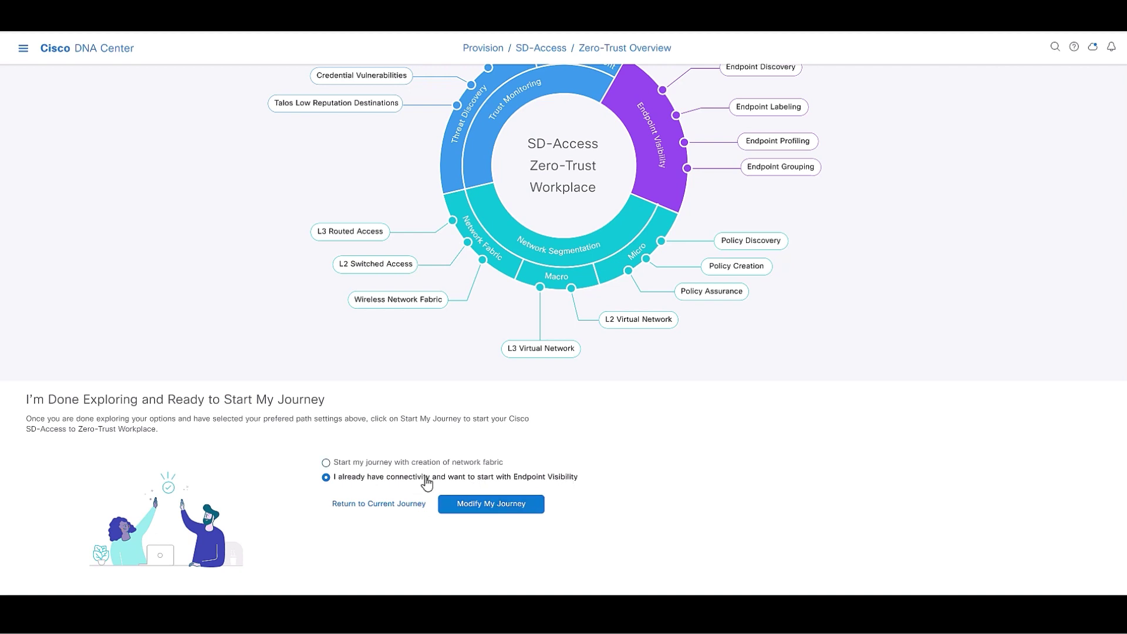
Modify the journey with Add Wireless and Add Talos kept checked, reaching 20% progress.
{"action": "left_click", "coordinate": [529, 512]}
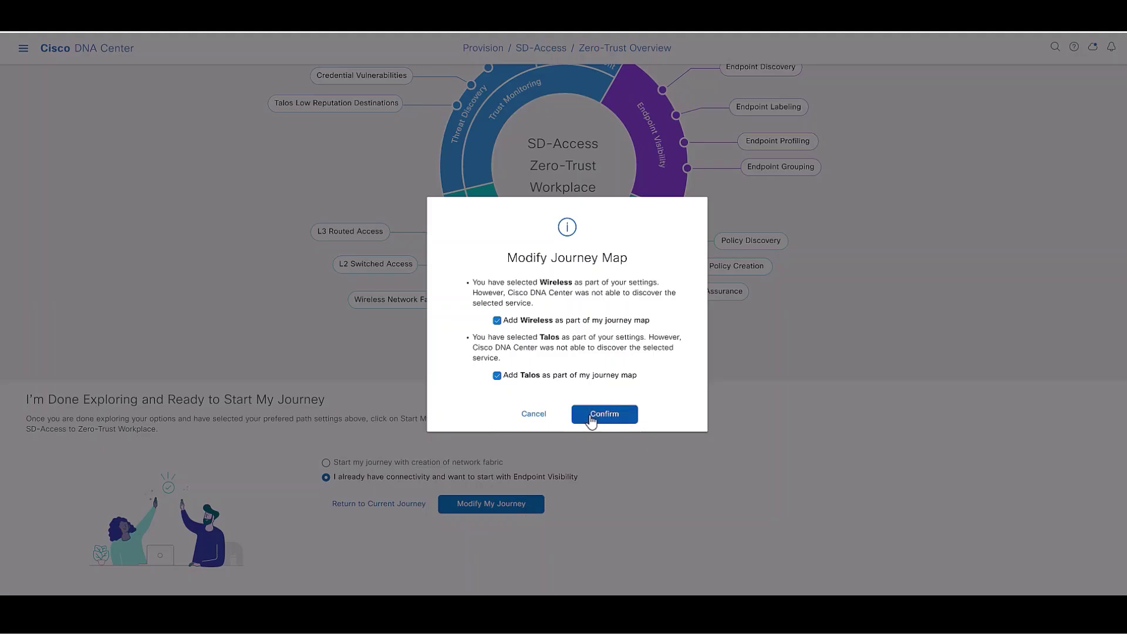
{"action": "left_click", "coordinate": [606, 414]}
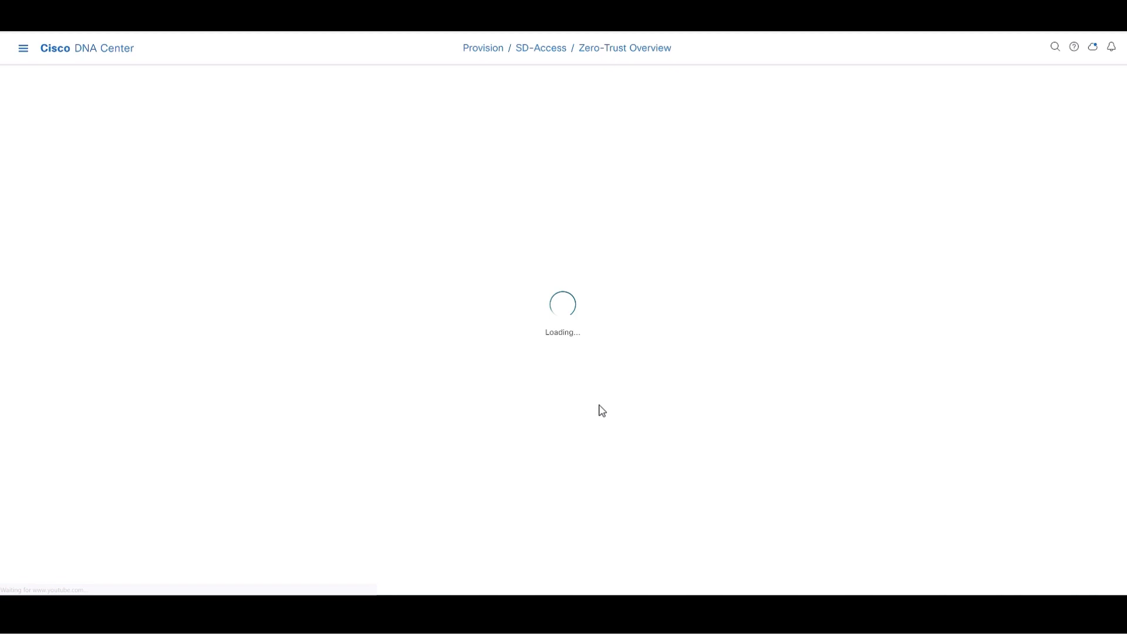
{"action": "scroll", "coordinate": [482, 352], "scroll_direction": "up", "scroll_amount": 1}
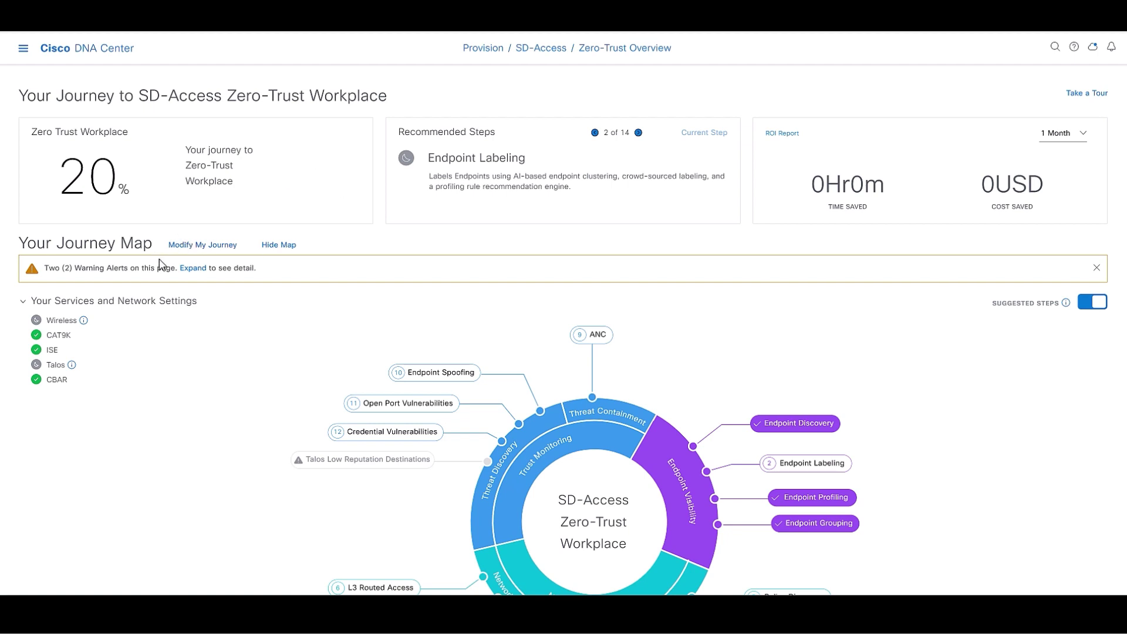
{"action": "scroll", "coordinate": [159, 267], "scroll_direction": "down", "scroll_amount": 3}
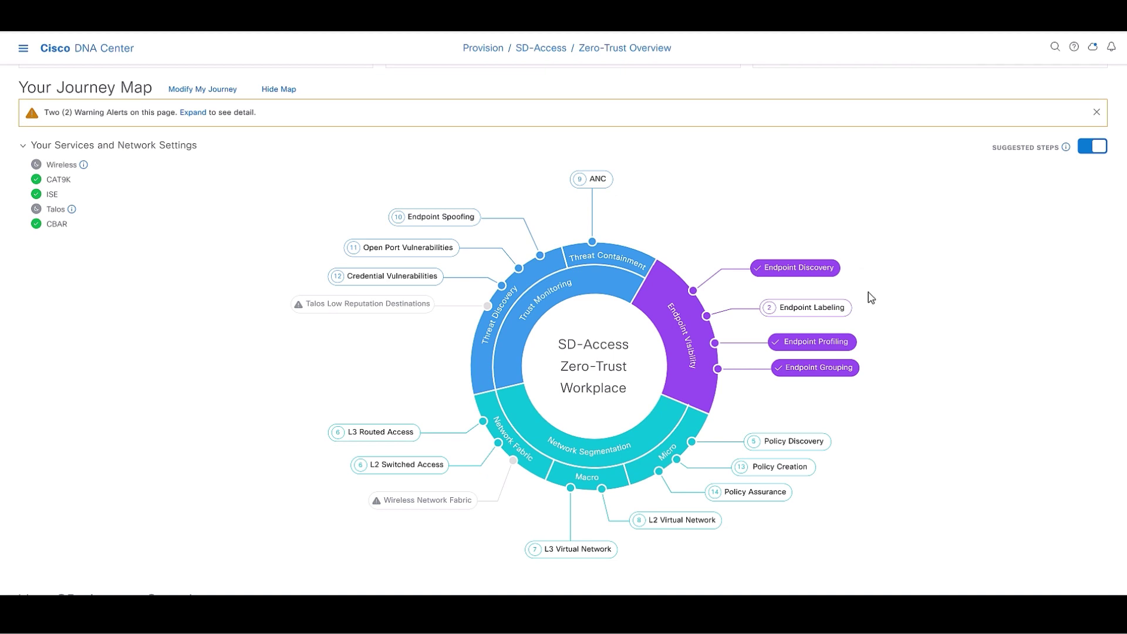
{"action": "mouse_move", "coordinate": [770, 273]}
{"action": "scroll", "coordinate": [908, 270], "scroll_direction": "up", "scroll_amount": 3}
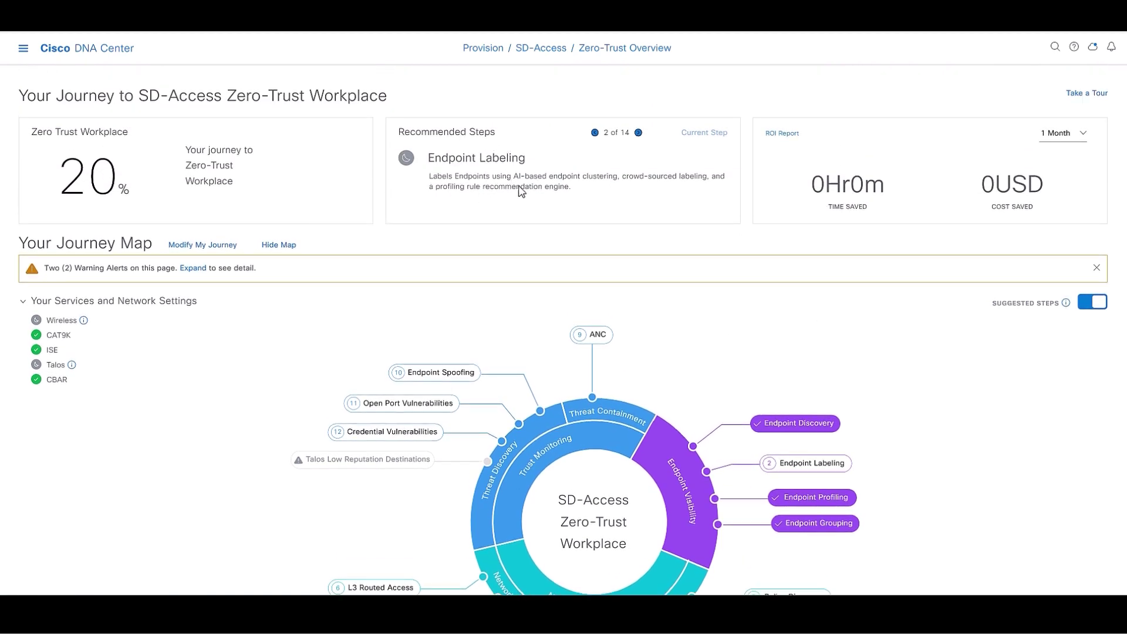
{"action": "scroll", "coordinate": [546, 196], "scroll_direction": "down", "scroll_amount": 4}
{"action": "mouse_move", "coordinate": [348, 226]}
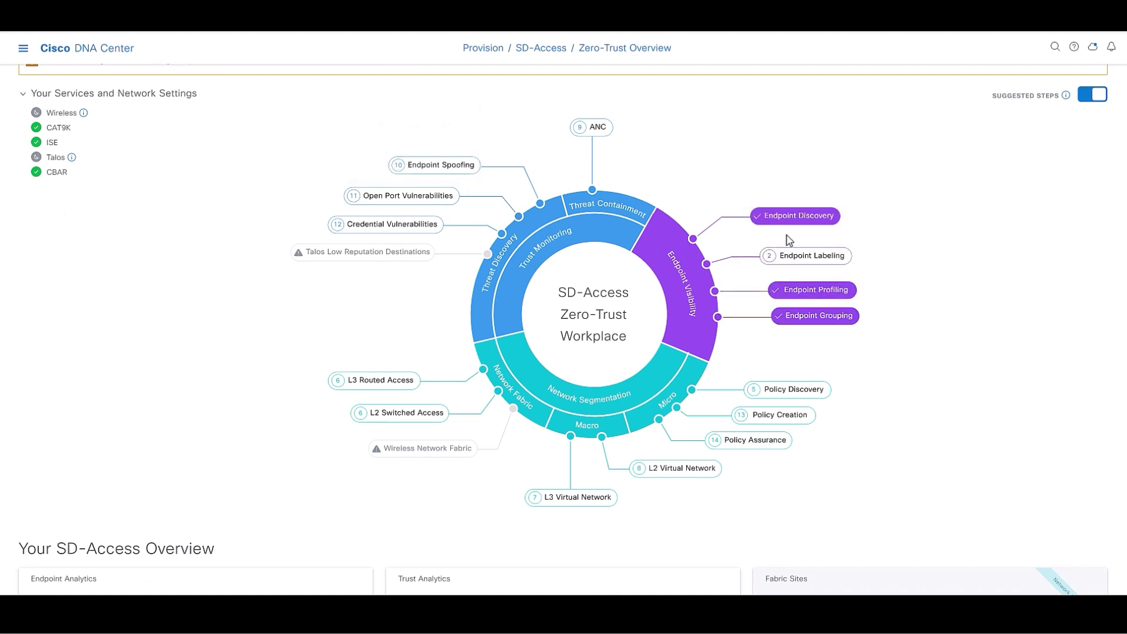
{"action": "mouse_move", "coordinate": [806, 260]}
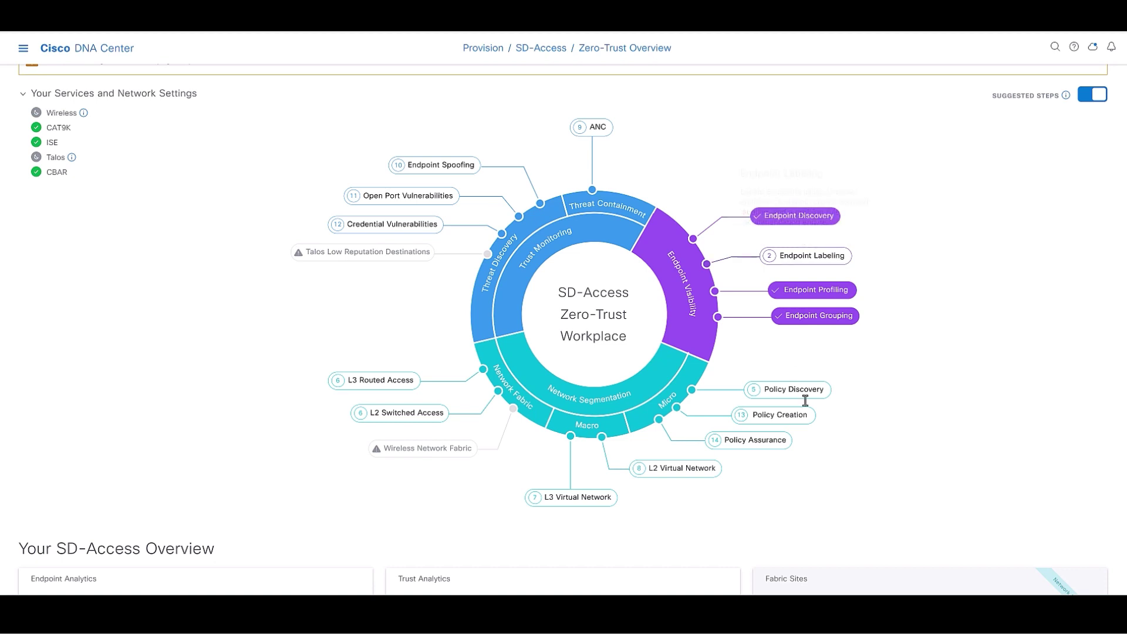
{"action": "mouse_move", "coordinate": [800, 416]}
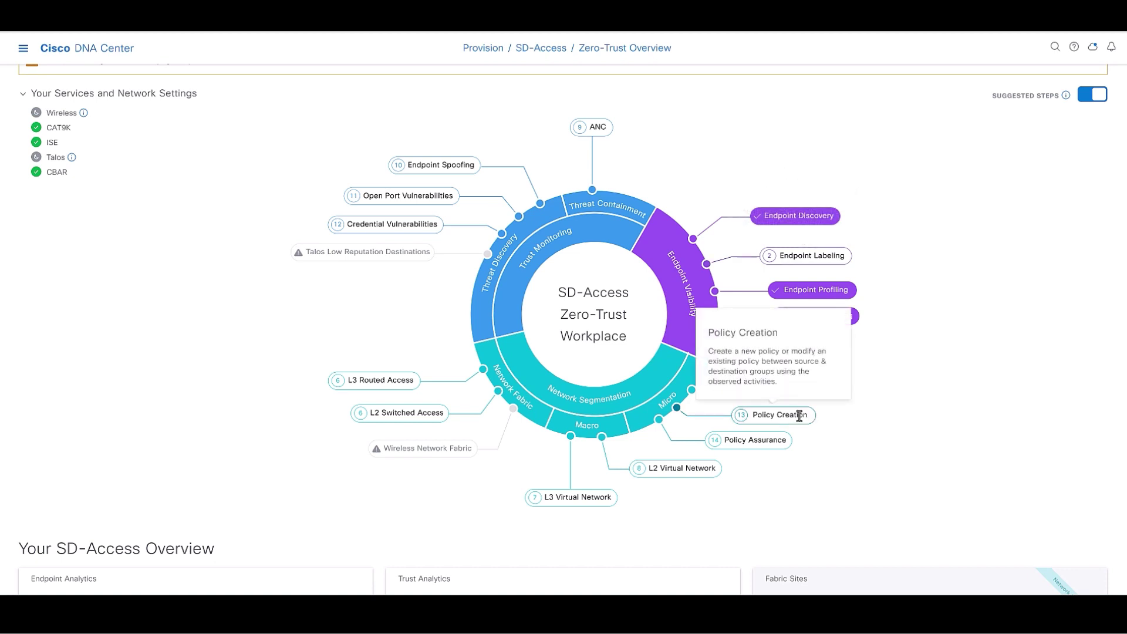
{"action": "scroll", "coordinate": [697, 307], "scroll_direction": "up", "scroll_amount": 3}
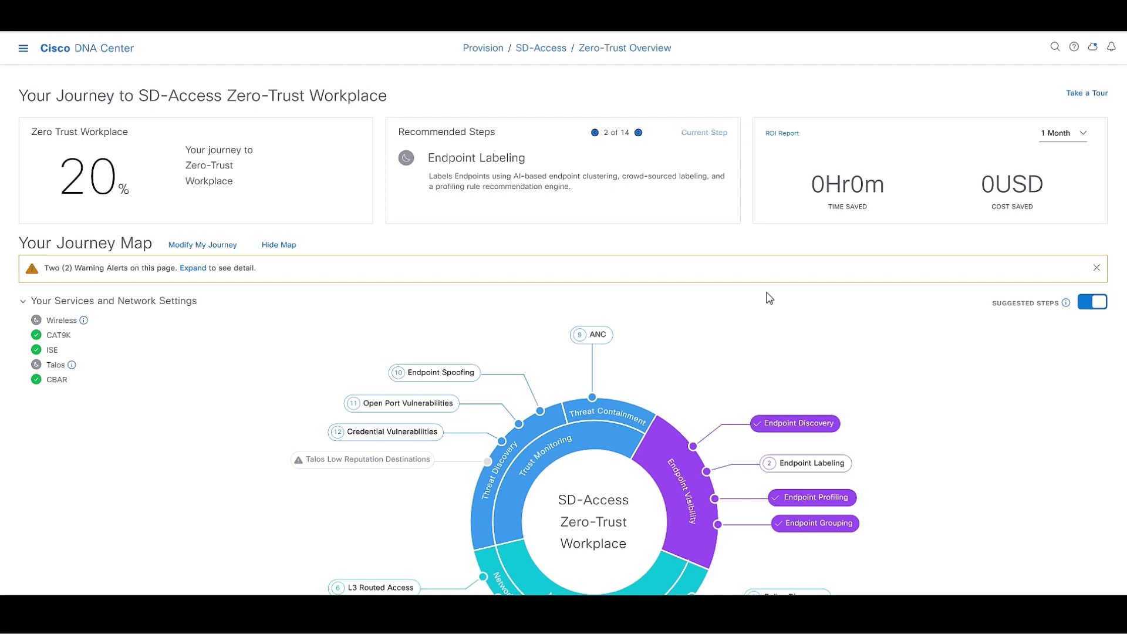
{"action": "scroll", "coordinate": [197, 364], "scroll_direction": "down", "scroll_amount": 4}
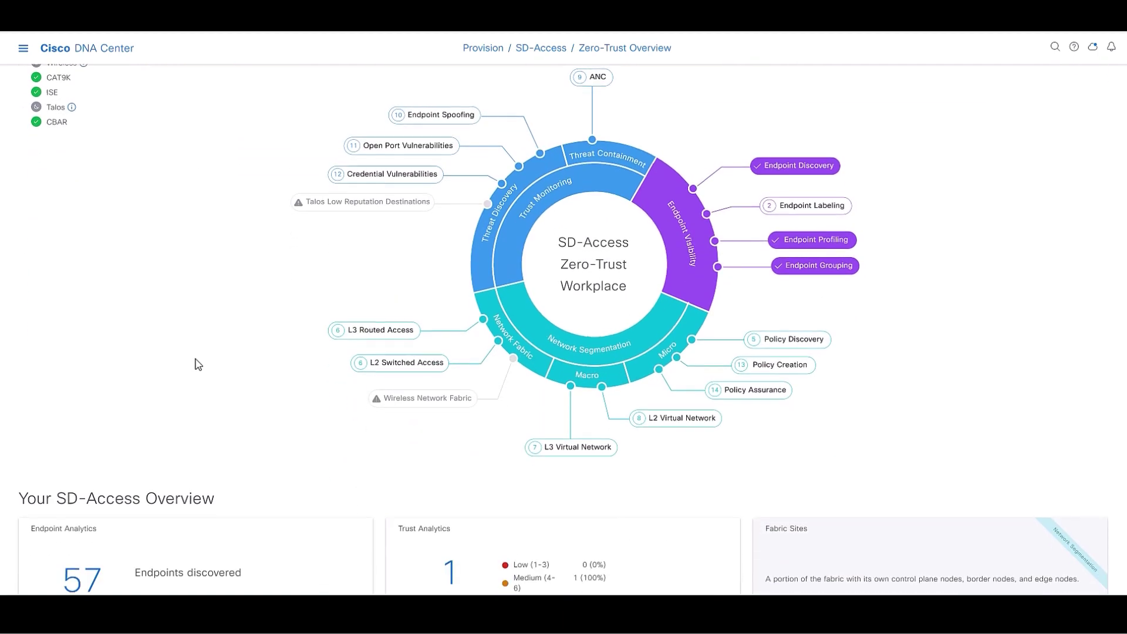
Scroll down to the Your SD-Access Overview cards showing 57 endpoints discovered.
{"action": "scroll", "coordinate": [199, 364], "scroll_direction": "down", "scroll_amount": 3}
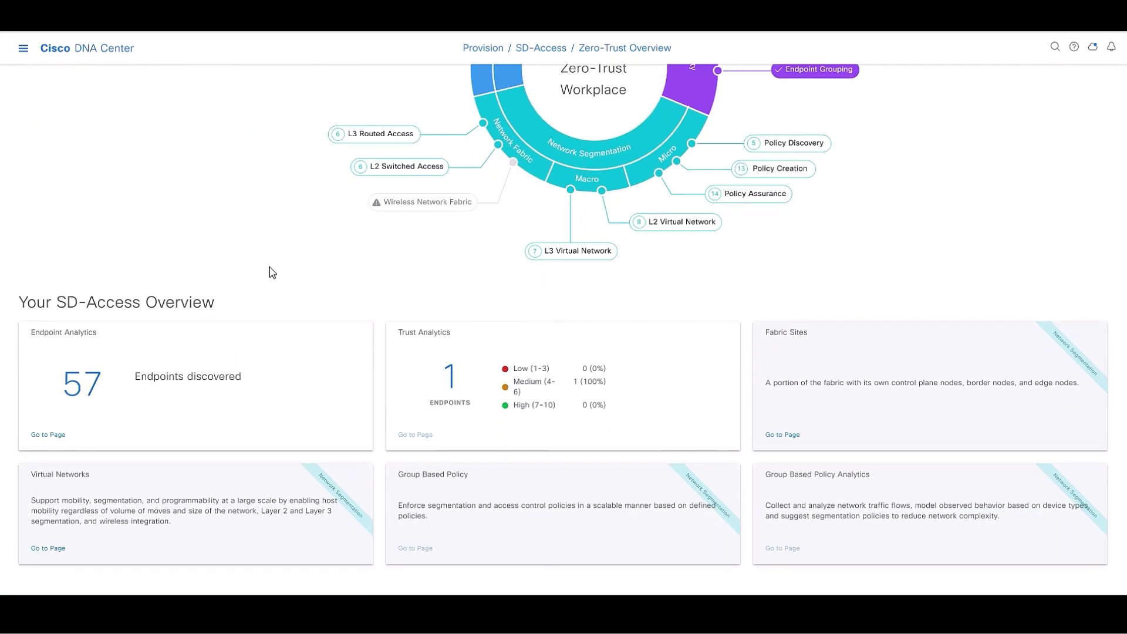